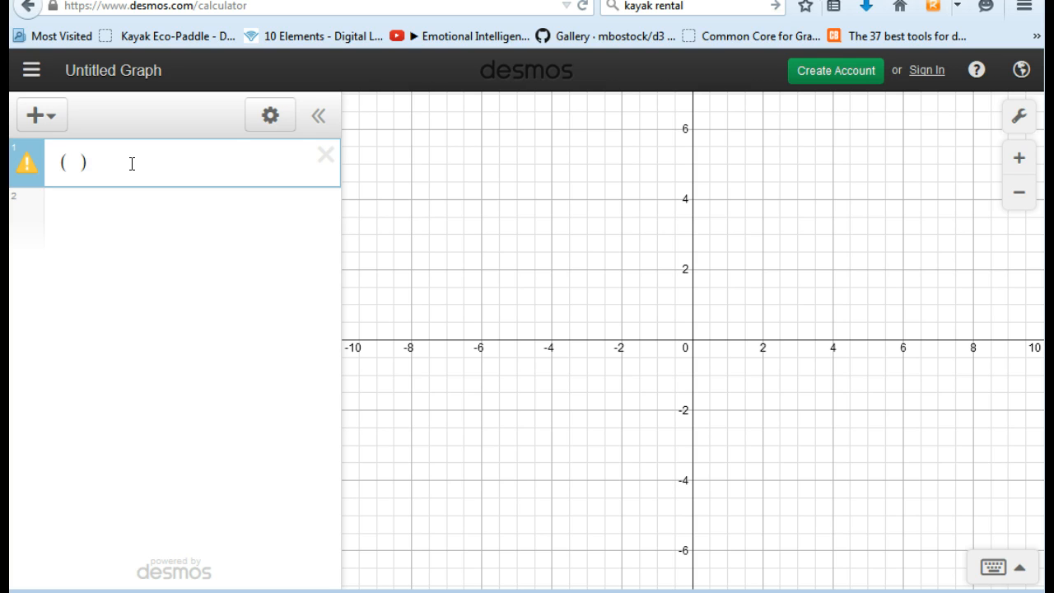
Enter the squared term (x-a)^2 as the start of the first expression
{"action": "type", "text": "x"}
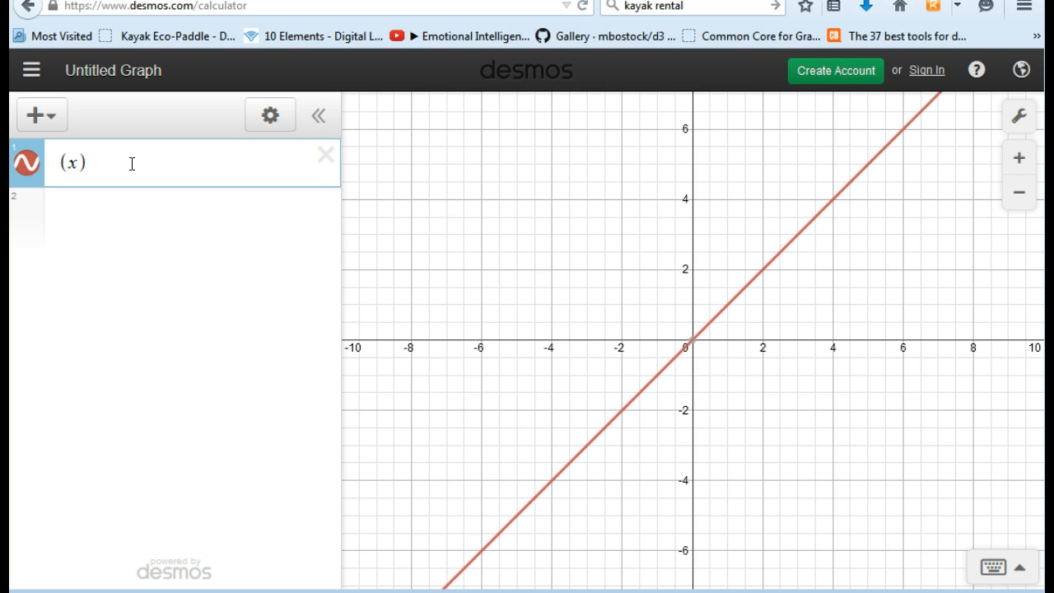
{"action": "type", "text": "-a"}
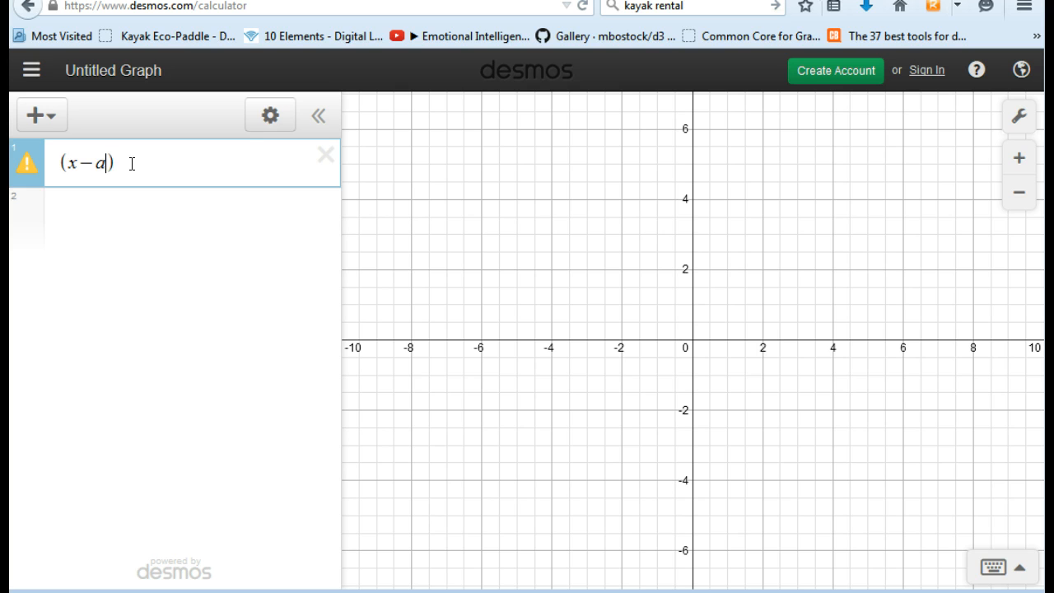
{"action": "scroll", "coordinate": [418, 142], "scroll_direction": "up", "scroll_amount": 2}
{"action": "left_click", "coordinate": [152, 160]}
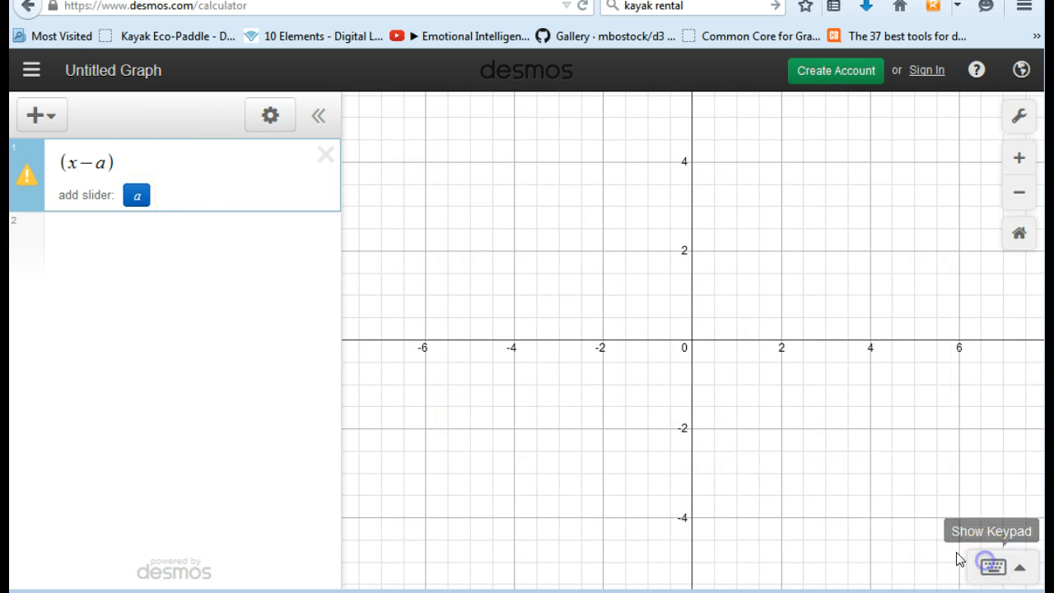
{"action": "left_click", "coordinate": [990, 566]}
{"action": "left_click", "coordinate": [314, 449]}
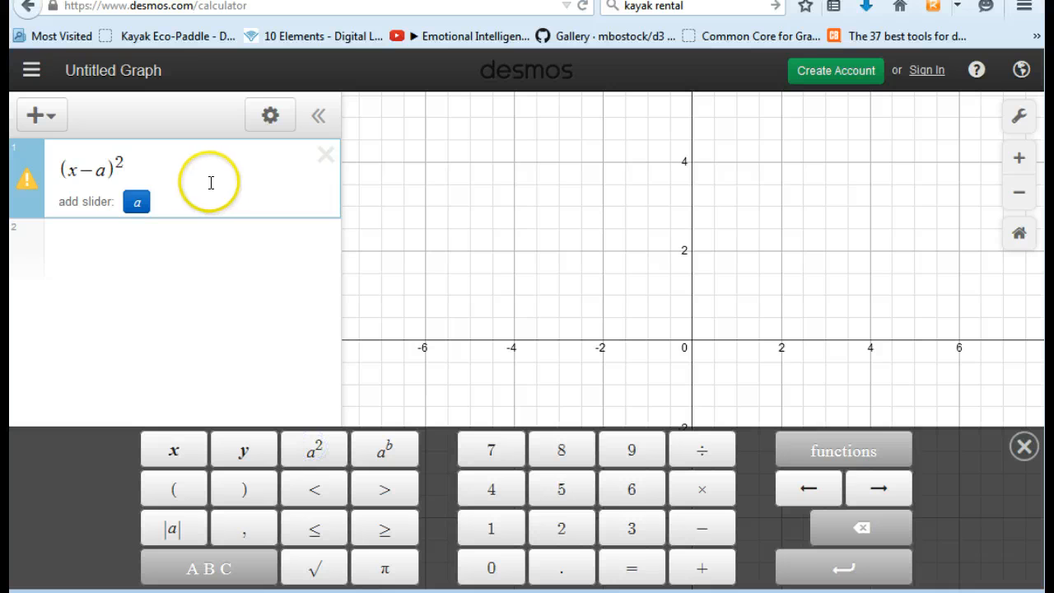
Complete the circle equation with +(y-b)^2=r and add sliders for all of its parameters
{"action": "type", "text": "+("}
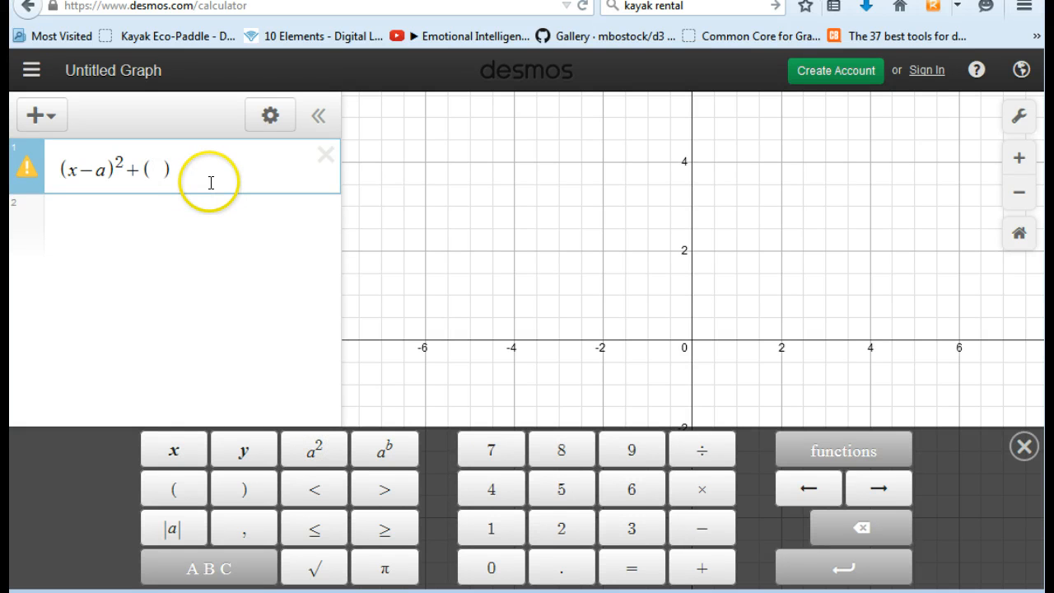
{"action": "type", "text": "y-"}
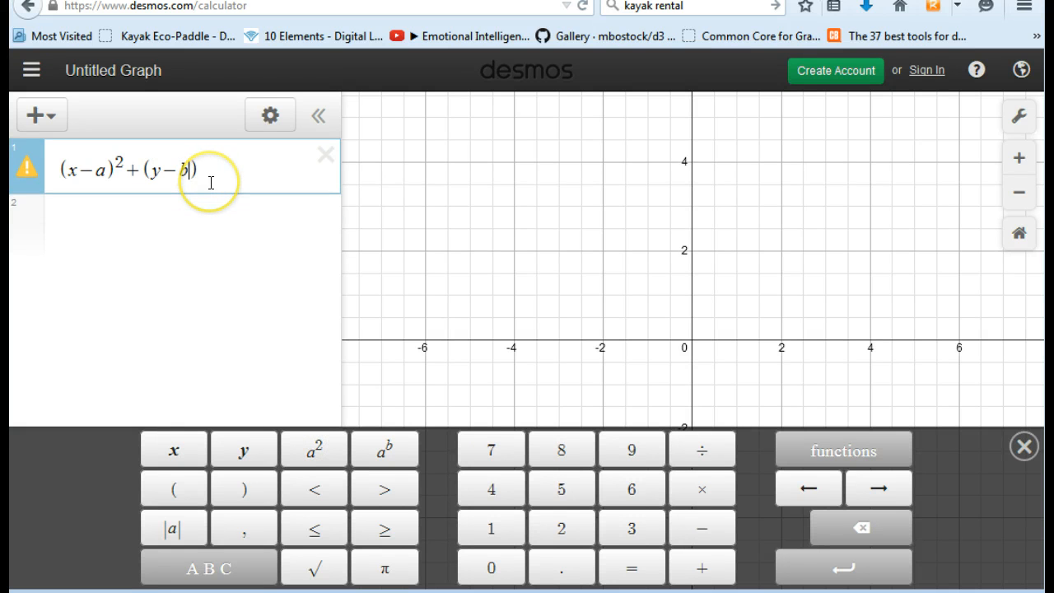
{"action": "left_click", "coordinate": [240, 171]}
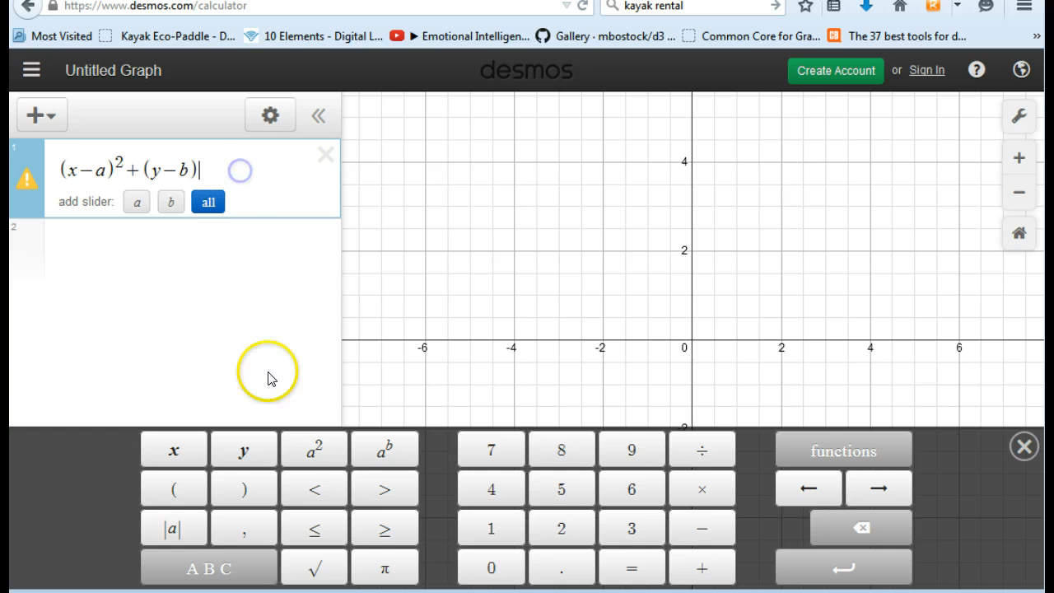
{"action": "left_click", "coordinate": [314, 445]}
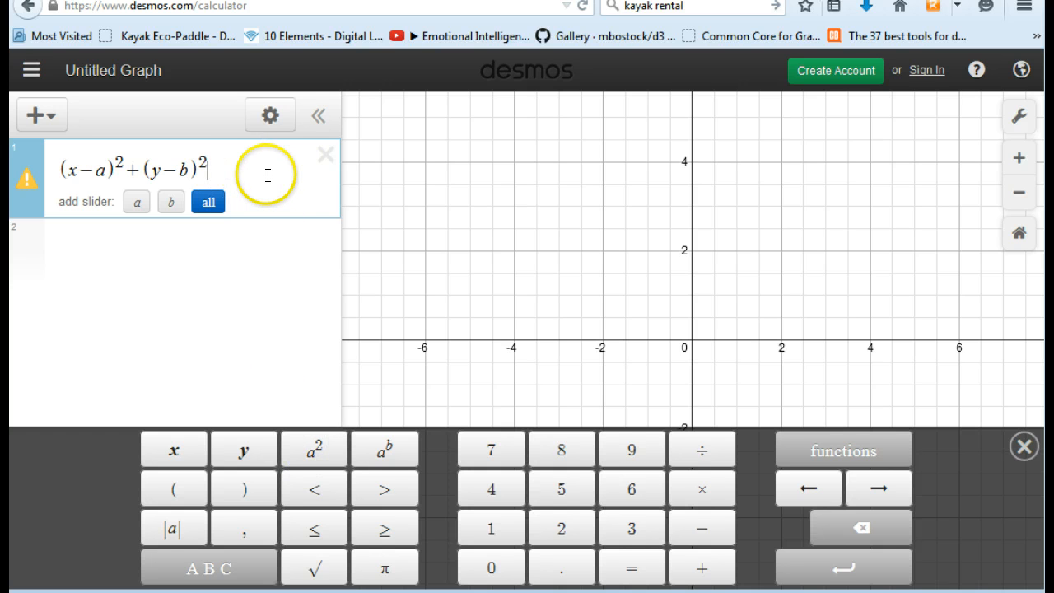
{"action": "type", "text": "=r"}
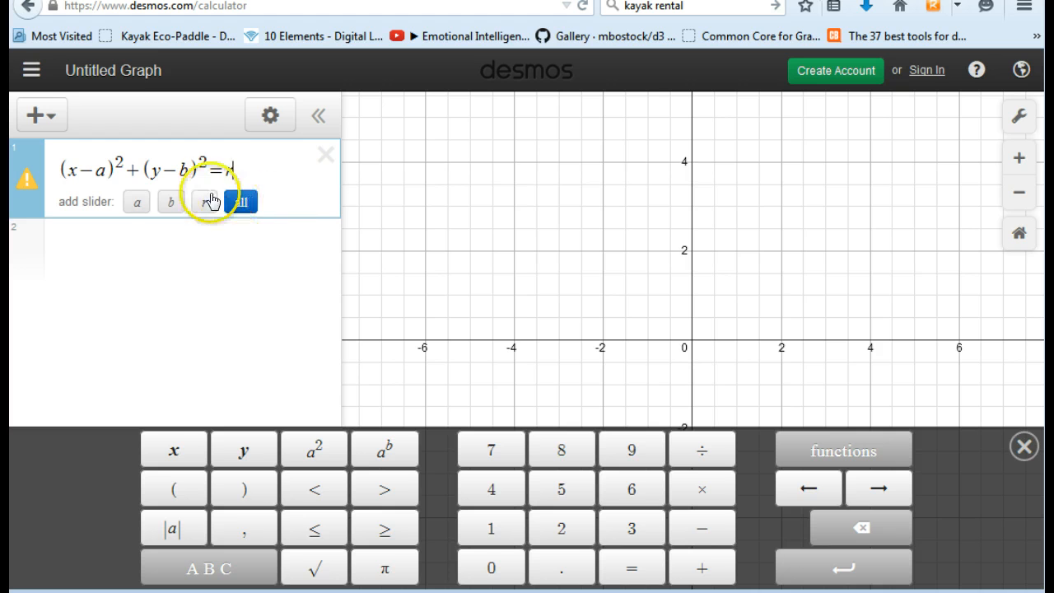
{"action": "left_click", "coordinate": [239, 202]}
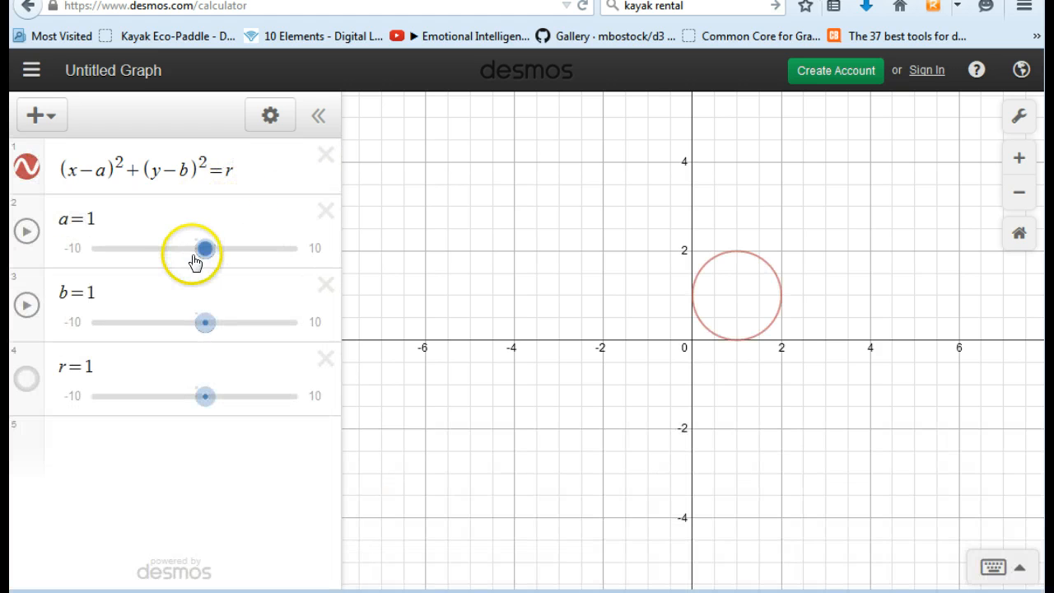
Adjust the circle's sliders to a = -3.3 and r = 5
{"action": "left_click_drag", "start_coordinate": [195, 252], "coordinate": [159, 251]}
{"action": "left_click", "coordinate": [205, 398]}
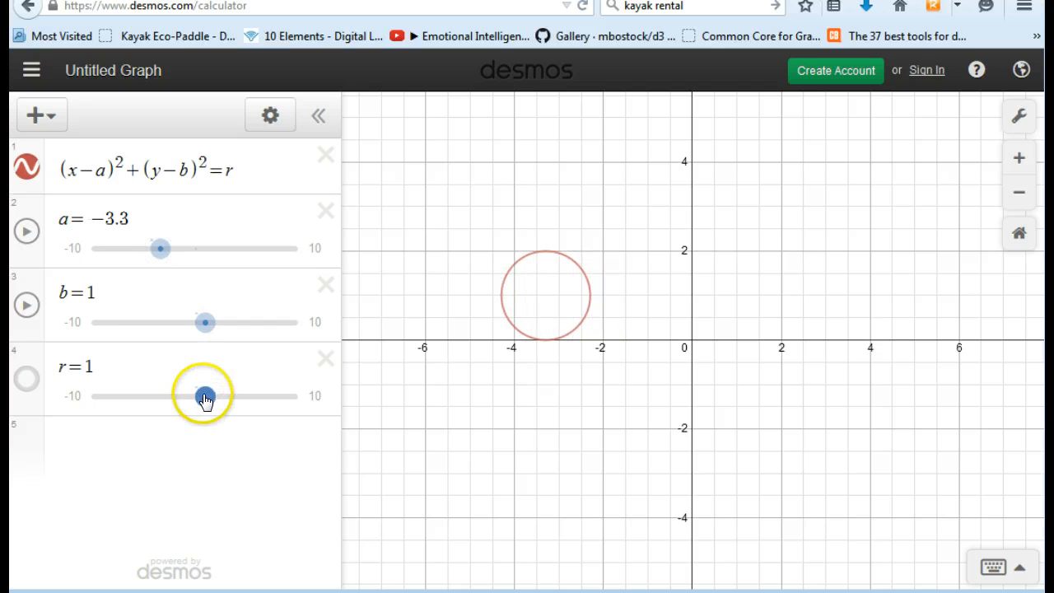
{"action": "left_click_drag", "start_coordinate": [205, 398], "coordinate": [245, 397]}
Divide the (x-a)^2 term of the circle equation by 4 to stretch it into an ellipse
{"action": "left_click", "coordinate": [91, 170]}
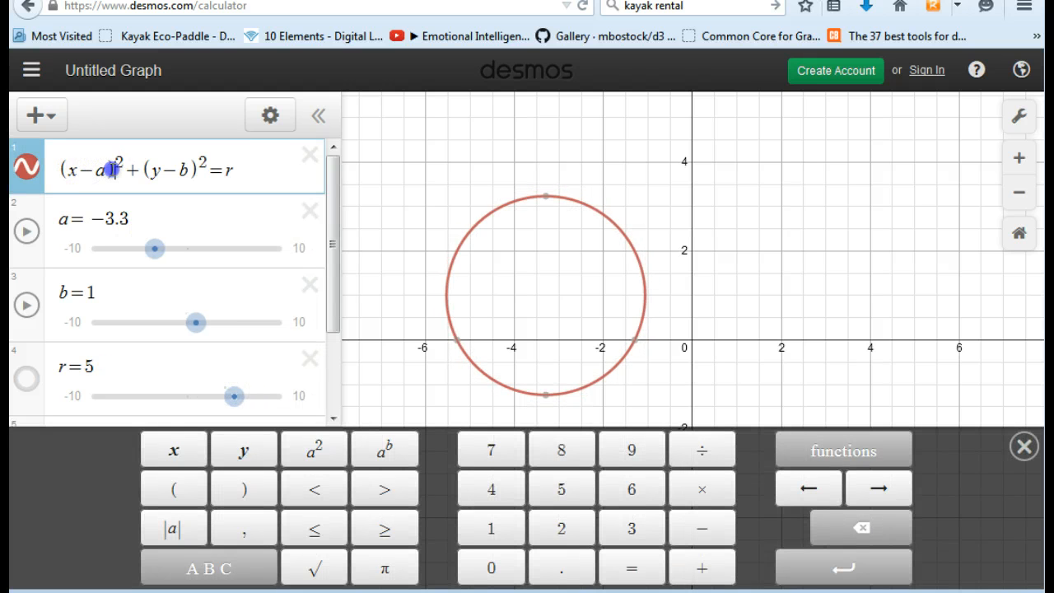
{"action": "left_click_drag", "start_coordinate": [123, 167], "coordinate": [61, 169]}
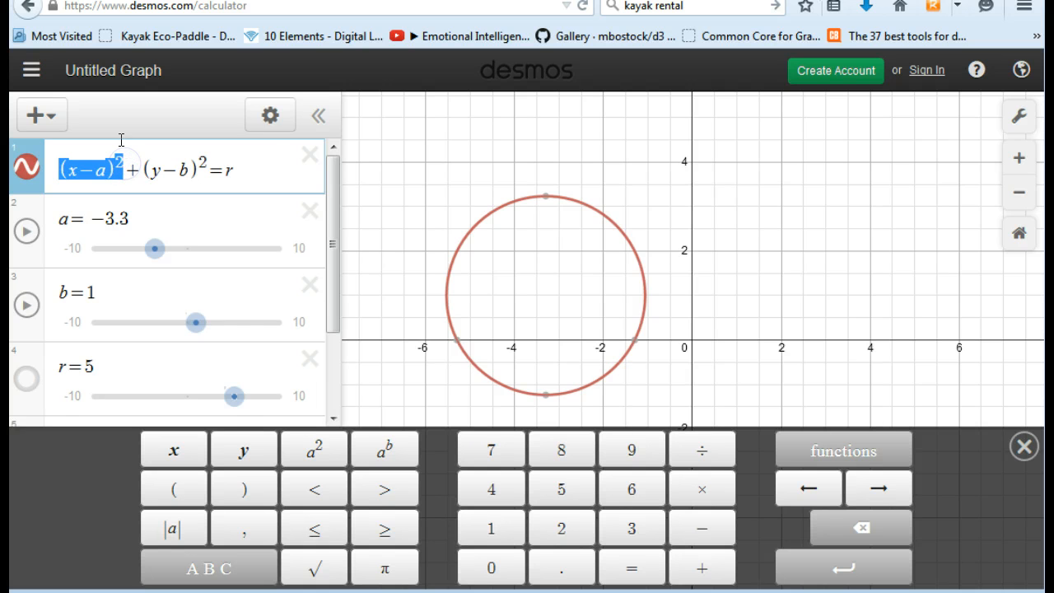
{"action": "type", "text": "/"}
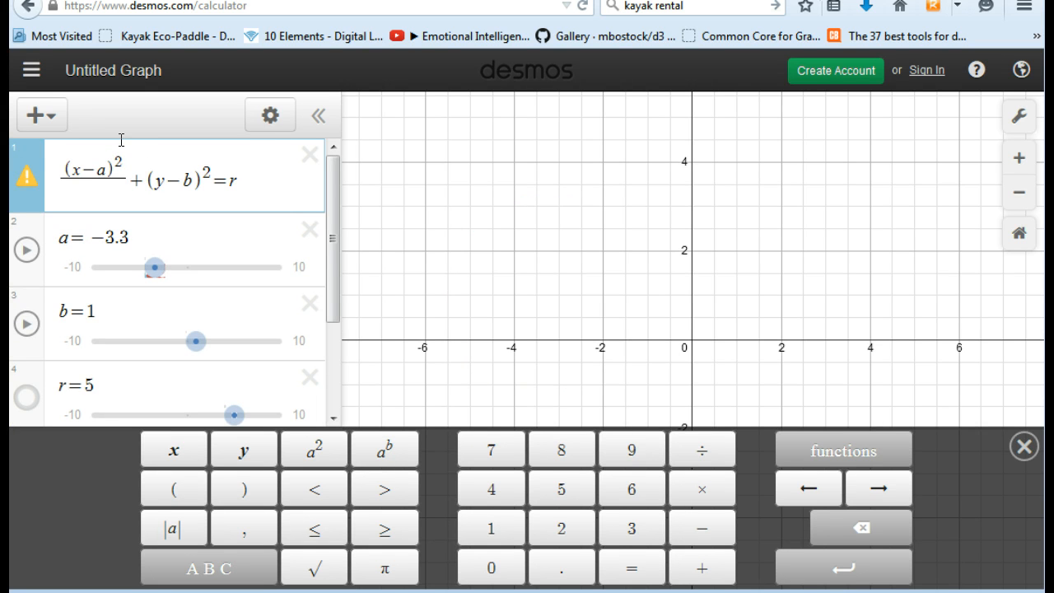
{"action": "type", "text": "4"}
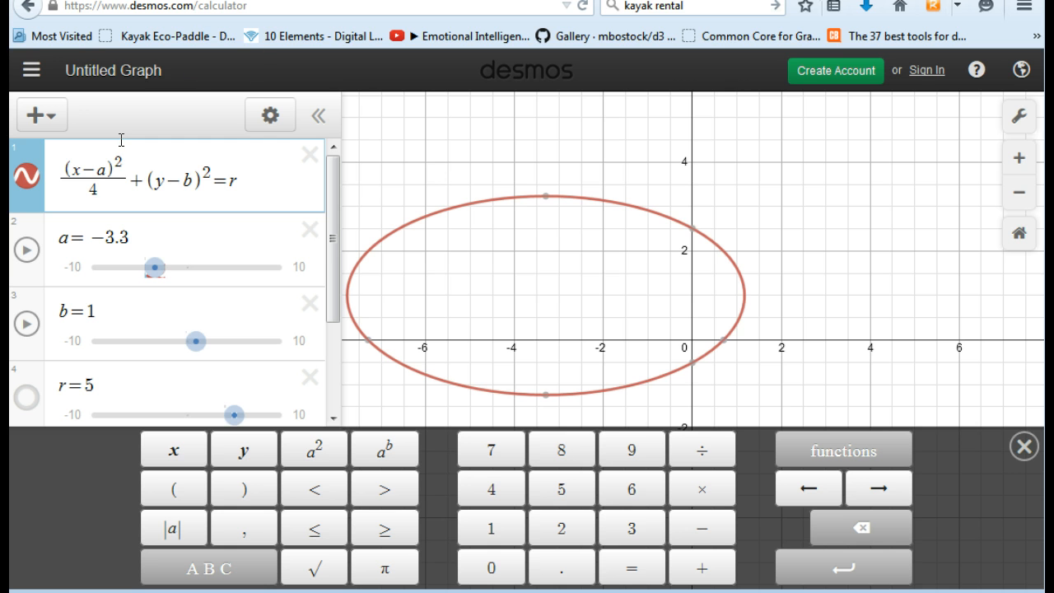
Reposition the ellipse by setting slider a to 0 and slider b to 1.2
{"action": "left_click_drag", "start_coordinate": [560, 202], "coordinate": [573, 196]}
{"action": "left_click_drag", "start_coordinate": [165, 274], "coordinate": [205, 269]}
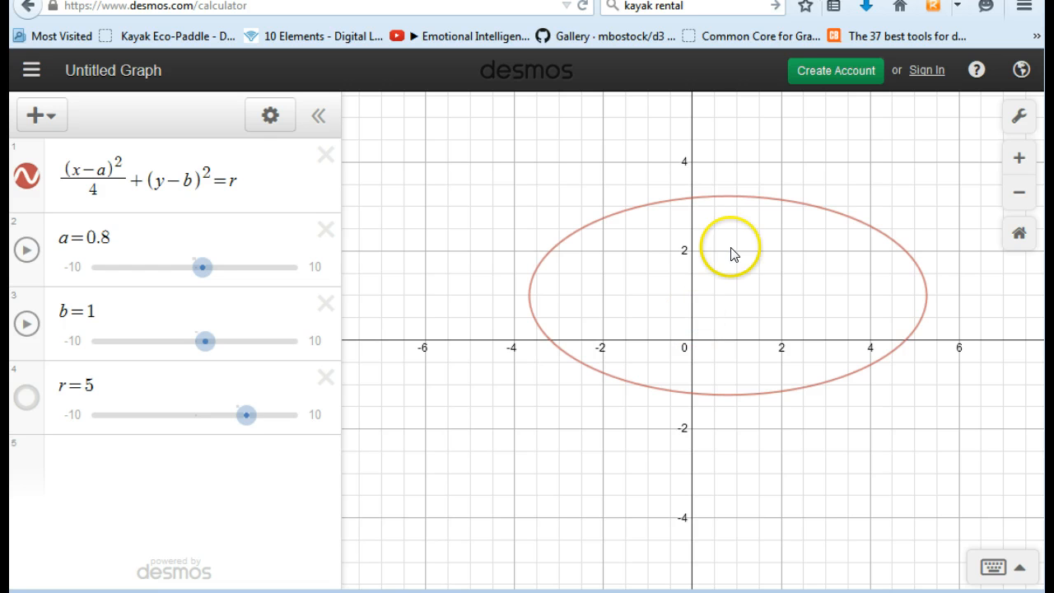
{"action": "left_click_drag", "start_coordinate": [205, 340], "coordinate": [207, 341]}
{"action": "left_click_drag", "start_coordinate": [203, 267], "coordinate": [195, 270]}
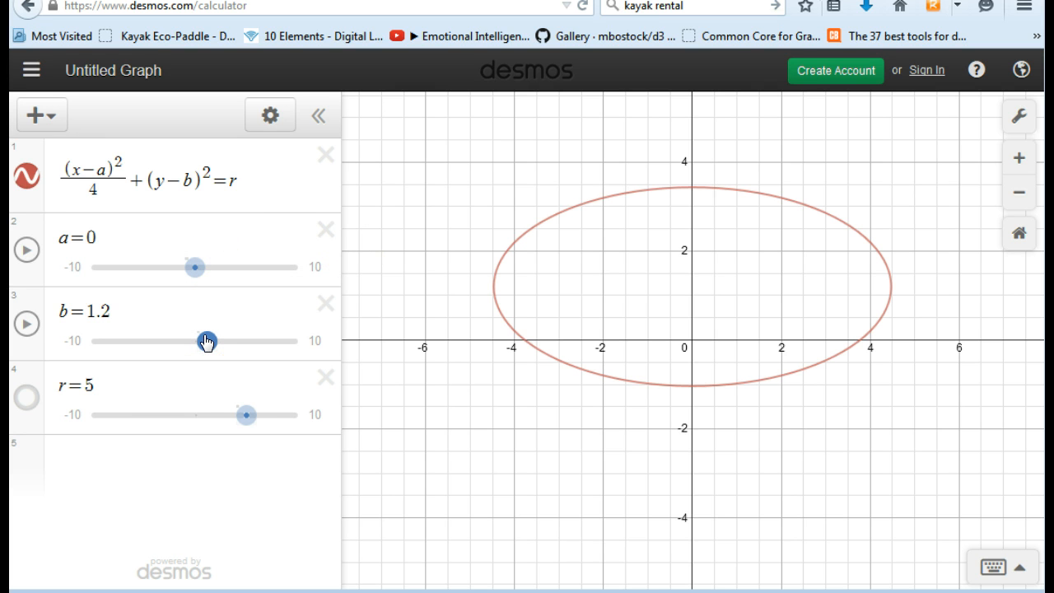
Append the restriction {y<1} to the ellipse equation so only its lower part is drawn
{"action": "left_click", "coordinate": [257, 179]}
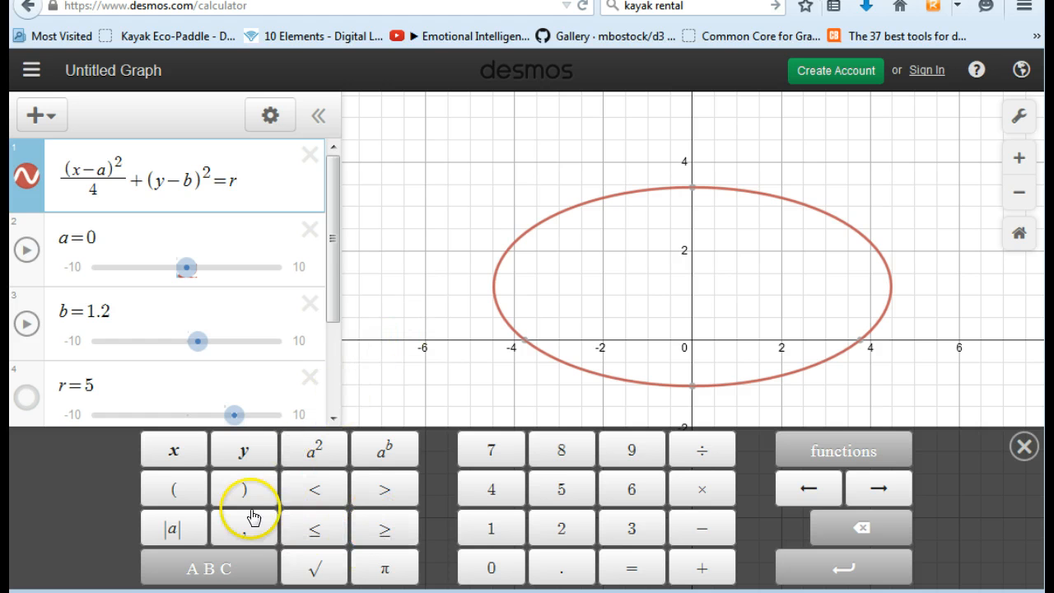
{"action": "left_click", "coordinate": [235, 566]}
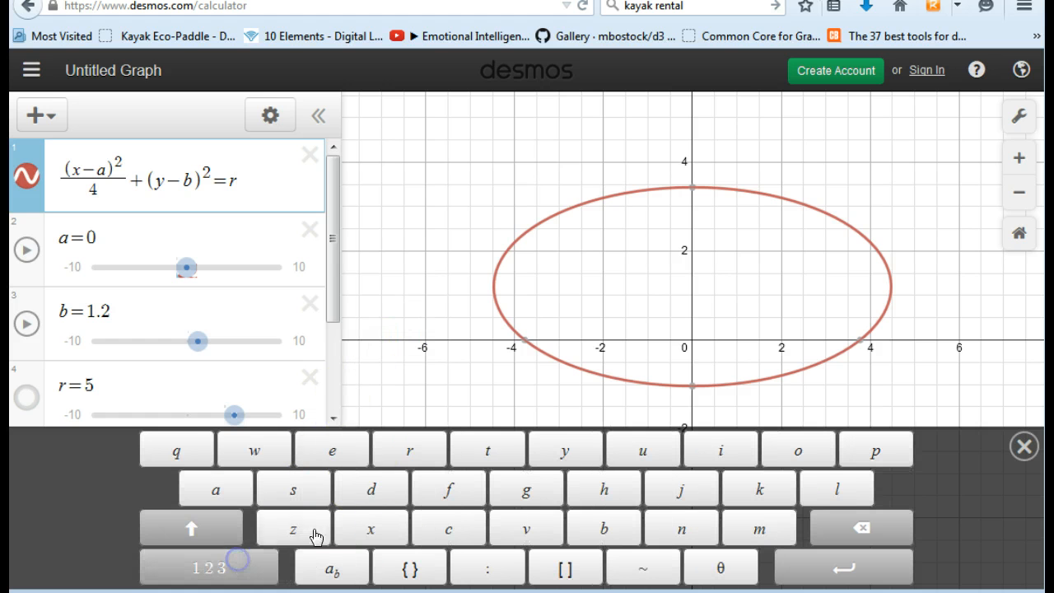
{"action": "left_click", "coordinate": [411, 569]}
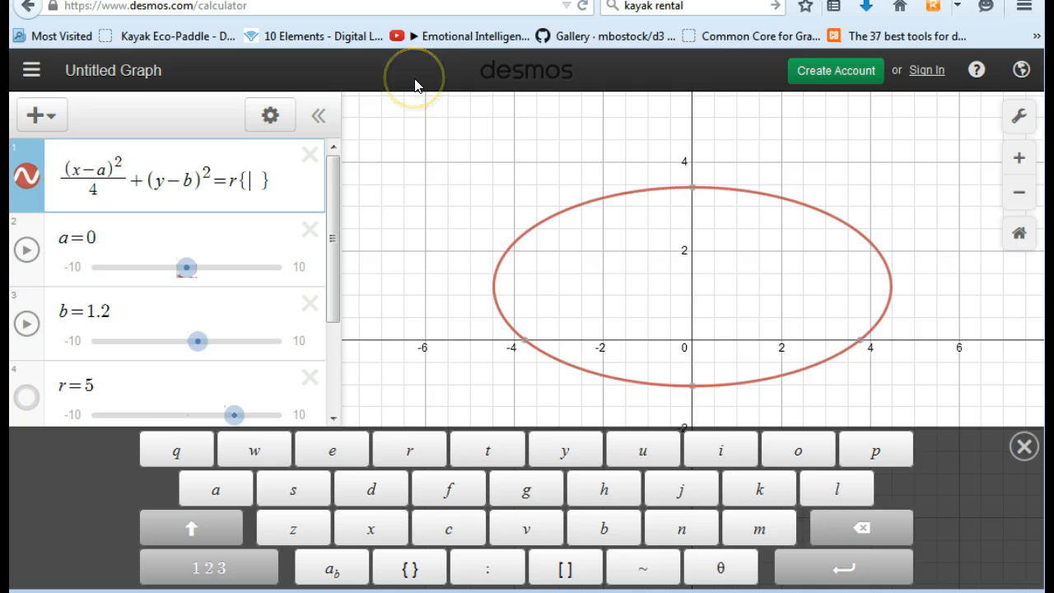
{"action": "type", "text": "y"}
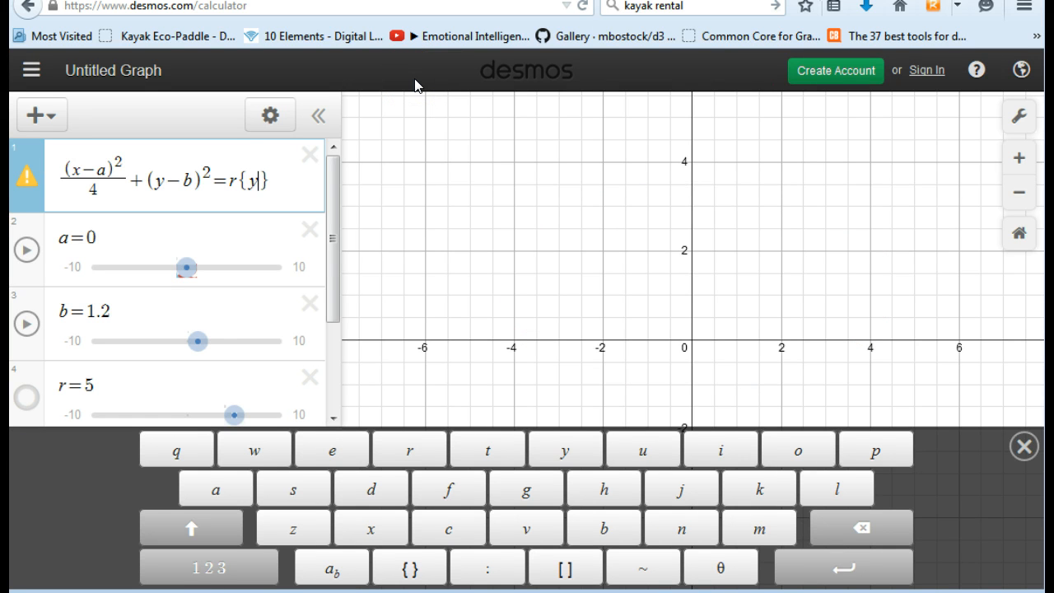
{"action": "type", "text": "<1"}
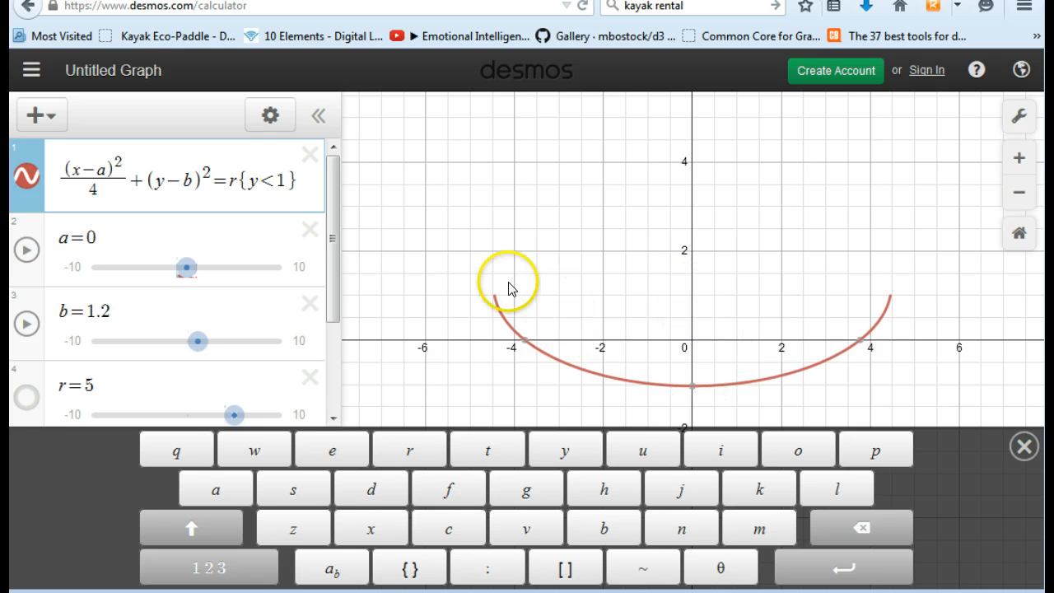
Add the horizontal line y=1 as a new expression below the sliders
{"action": "left_click_drag", "start_coordinate": [332, 231], "coordinate": [332, 299]}
{"action": "left_click", "coordinate": [247, 348]}
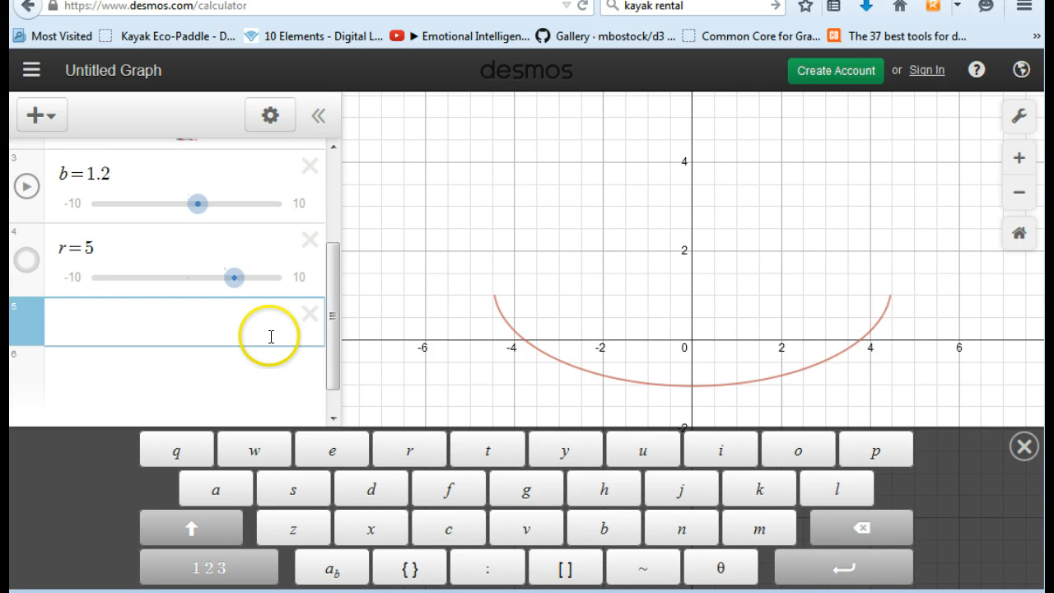
{"action": "type", "text": "y=1"}
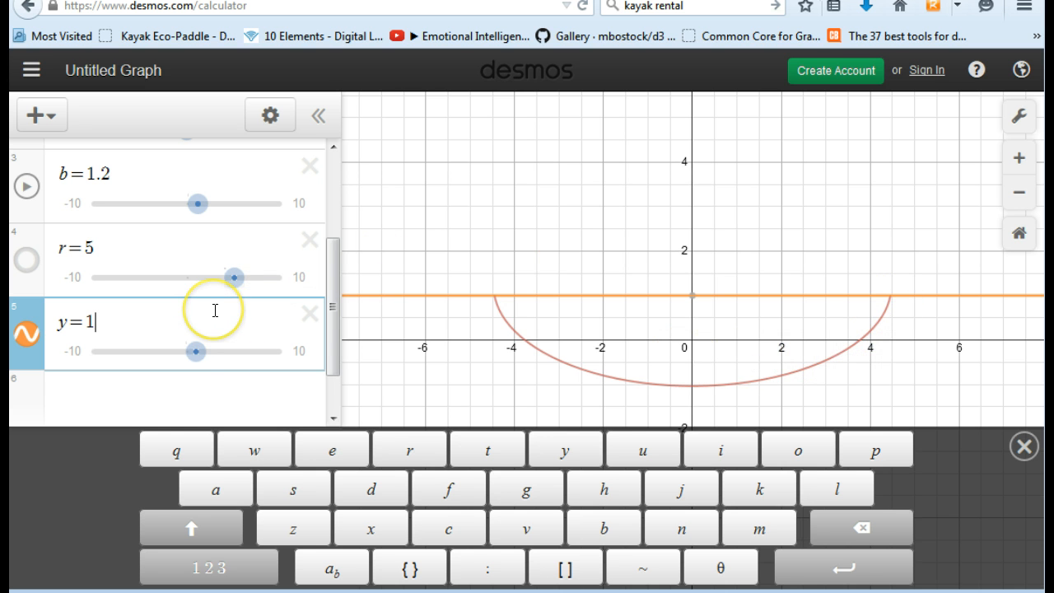
Append the restriction {-4.5≤y≤4.5} to the line y=1
{"action": "left_click", "coordinate": [409, 568]}
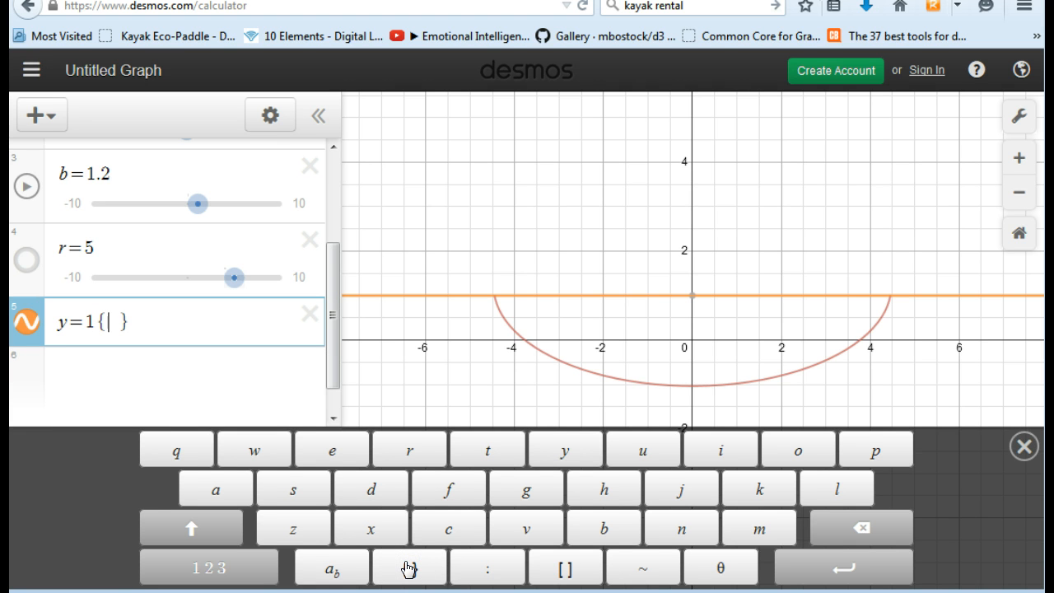
{"action": "type", "text": "-4.5"}
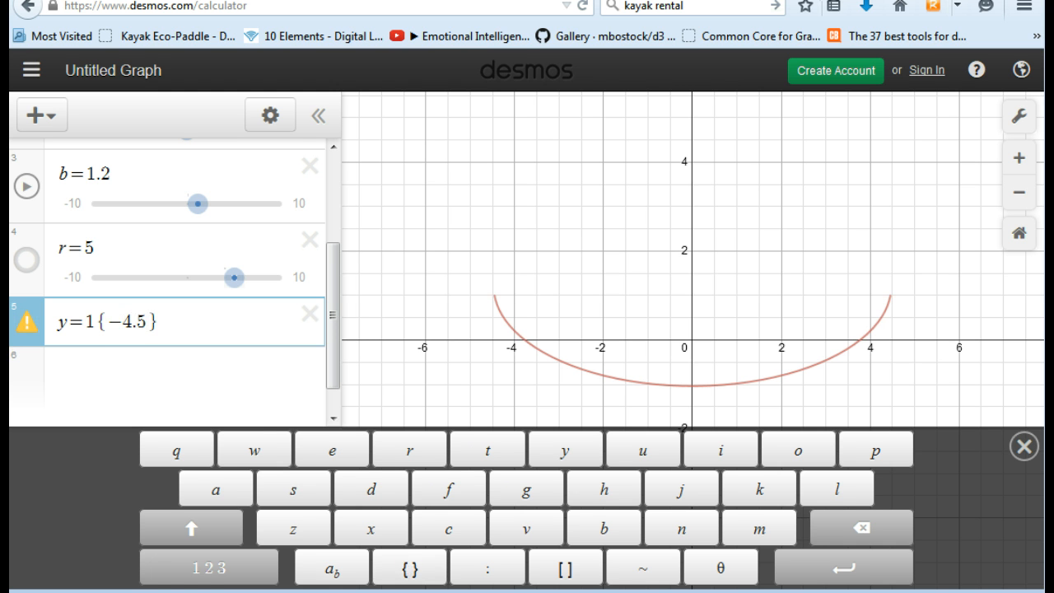
{"action": "left_click", "coordinate": [190, 566]}
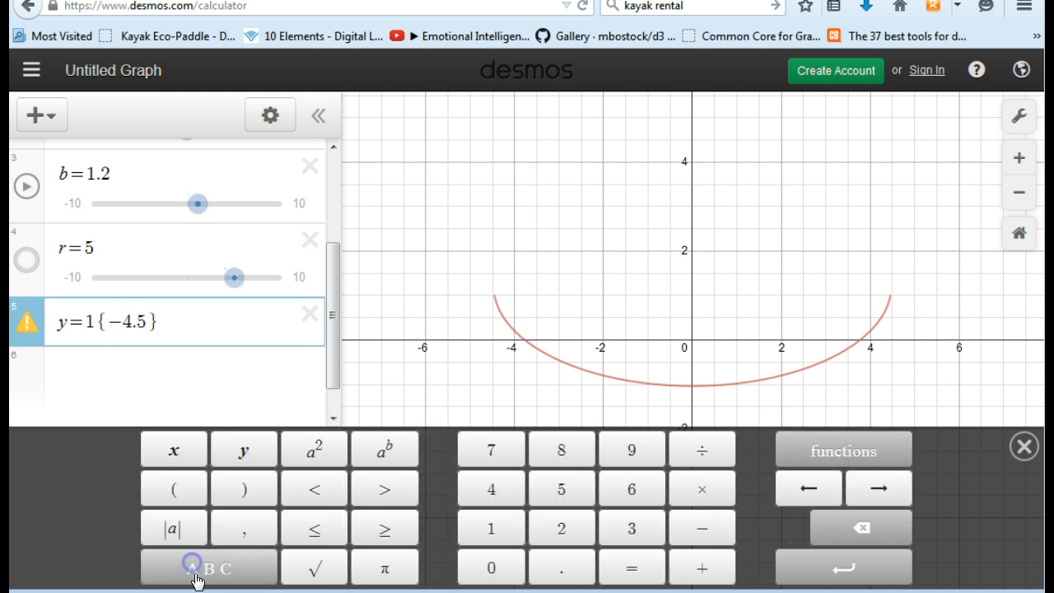
{"action": "left_click", "coordinate": [313, 531]}
{"action": "type", "text": "y"}
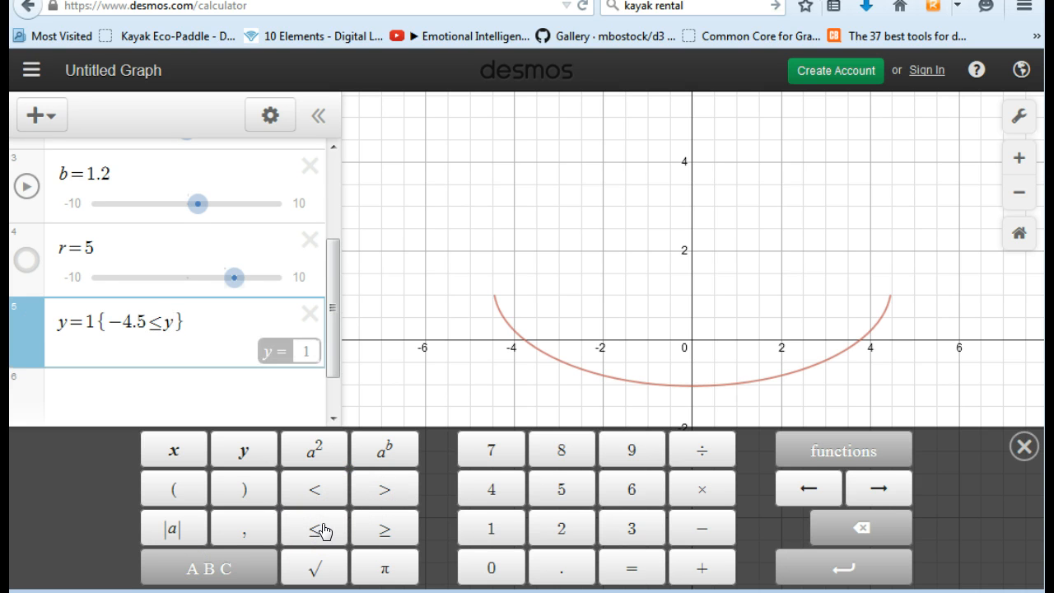
{"action": "left_click", "coordinate": [316, 531]}
{"action": "type", "text": "4"}
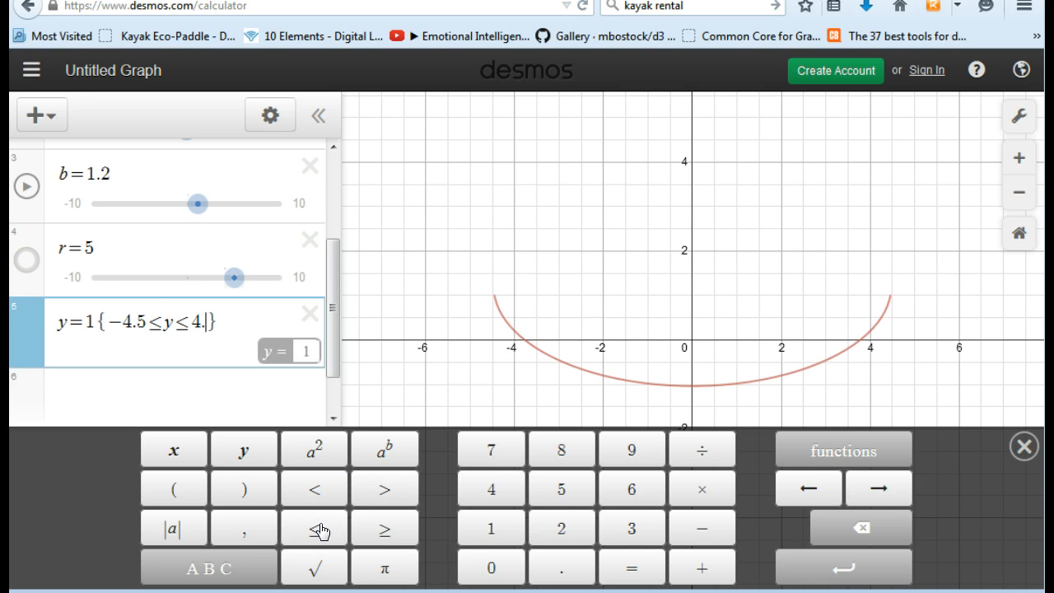
{"action": "type", "text": ".5"}
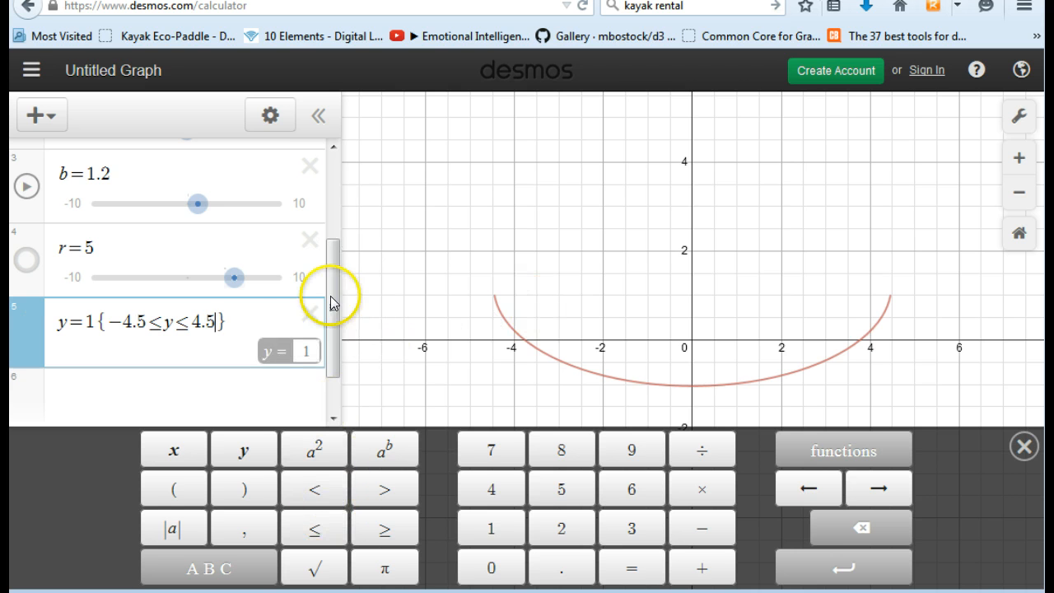
Replace the y inside the line's restriction with x so it reads {-4.5≤x≤4.5}
{"action": "left_click", "coordinate": [255, 318]}
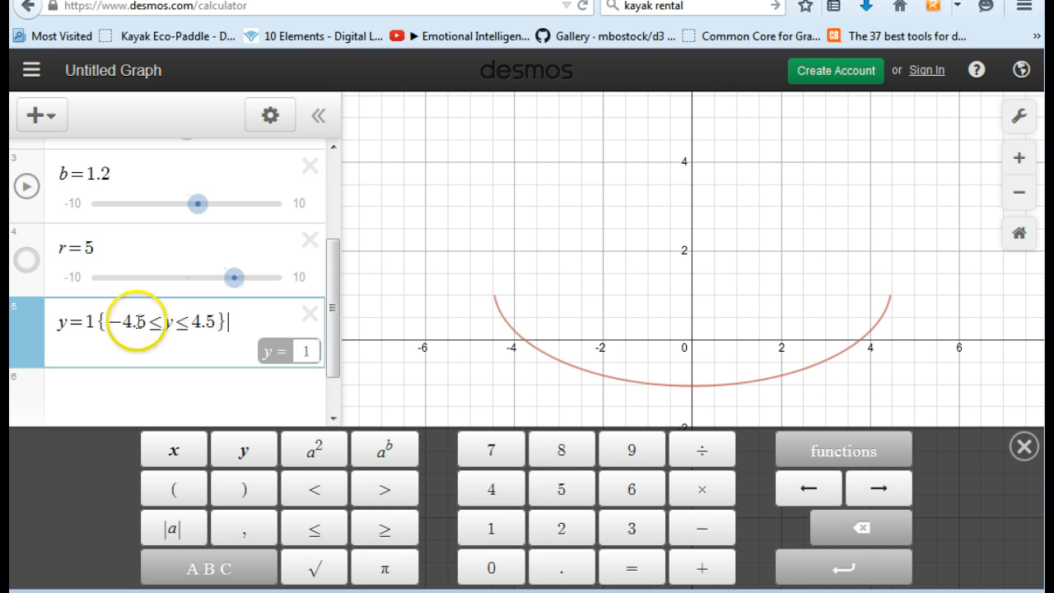
{"action": "left_click", "coordinate": [171, 323]}
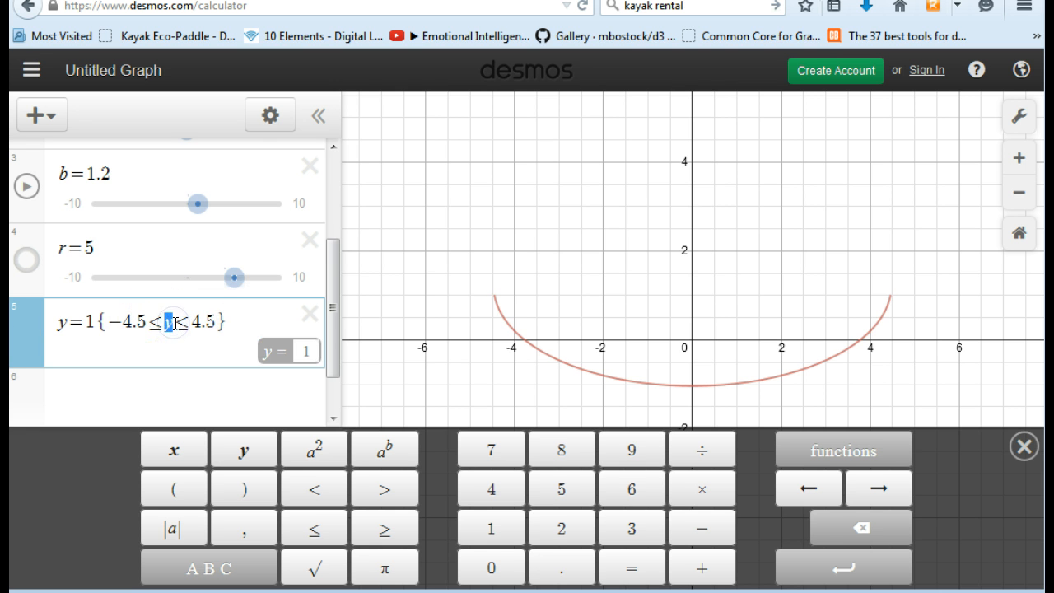
{"action": "type", "text": "x"}
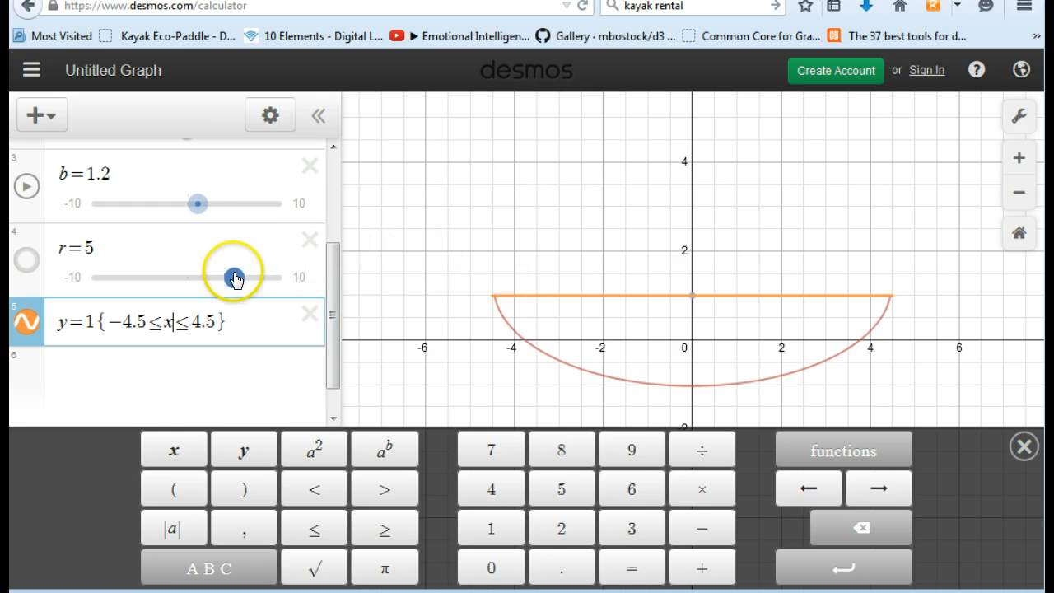
Replace r with 5.1 on the right-hand side of the ellipse equation
{"action": "left_click_drag", "start_coordinate": [235, 280], "coordinate": [235, 281]}
{"action": "scroll", "coordinate": [234, 276], "scroll_direction": "up", "scroll_amount": 3}
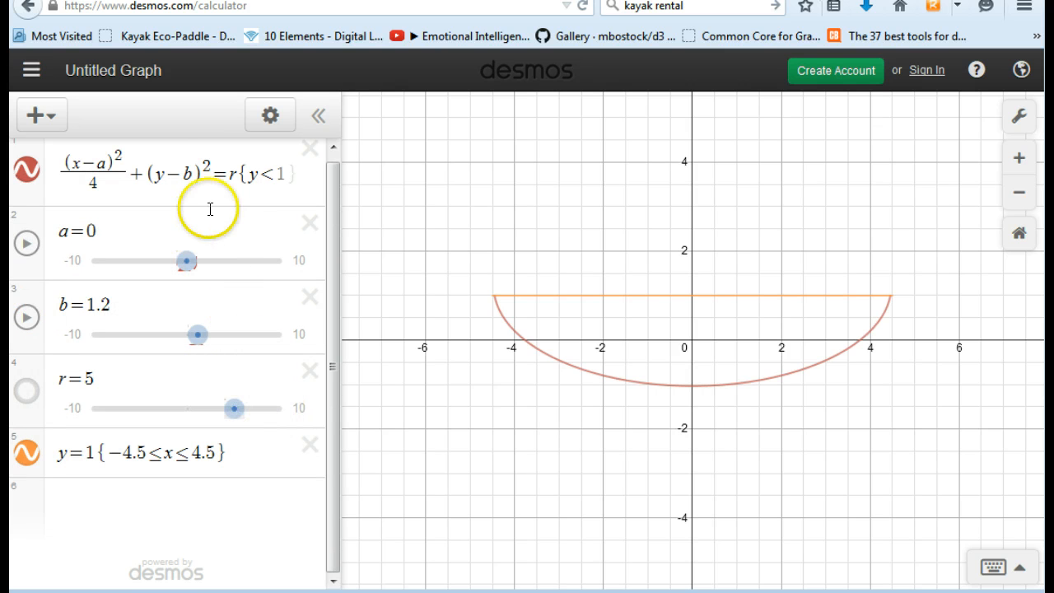
{"action": "double_click", "coordinate": [228, 174]}
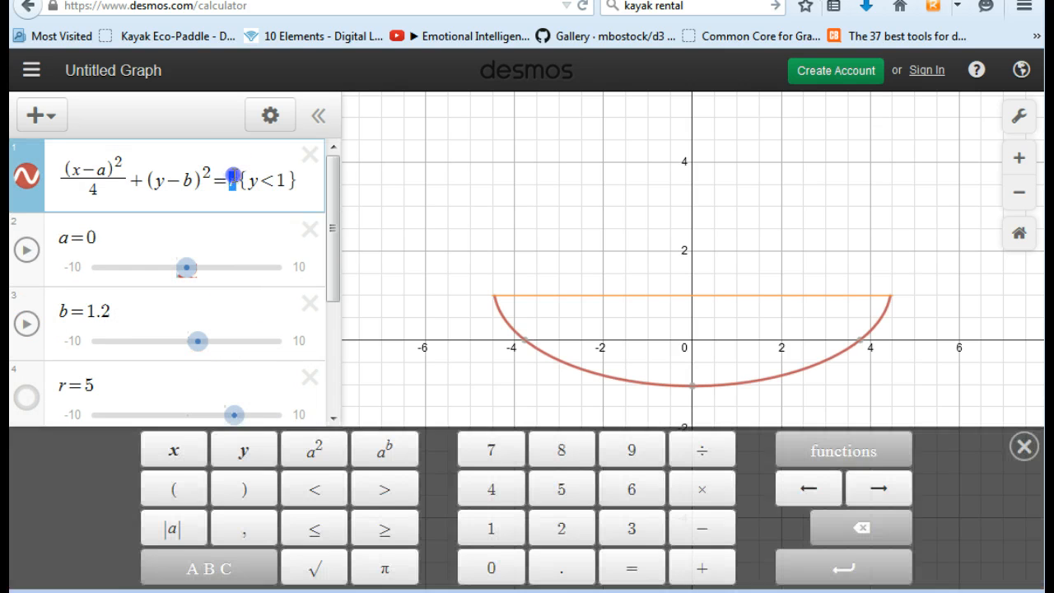
{"action": "type", "text": "5.1"}
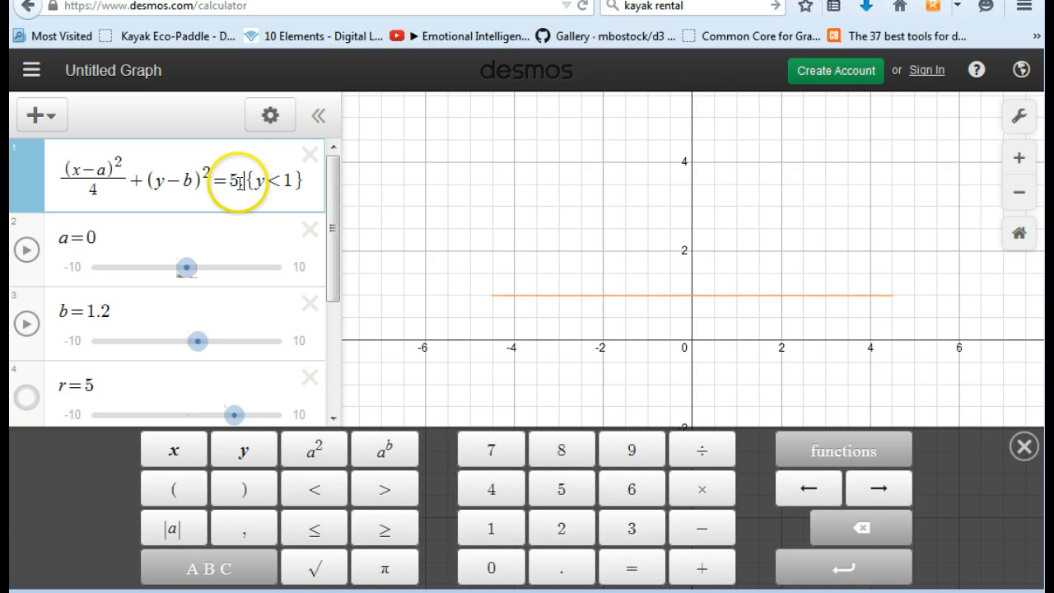
{"action": "left_click", "coordinate": [692, 293]}
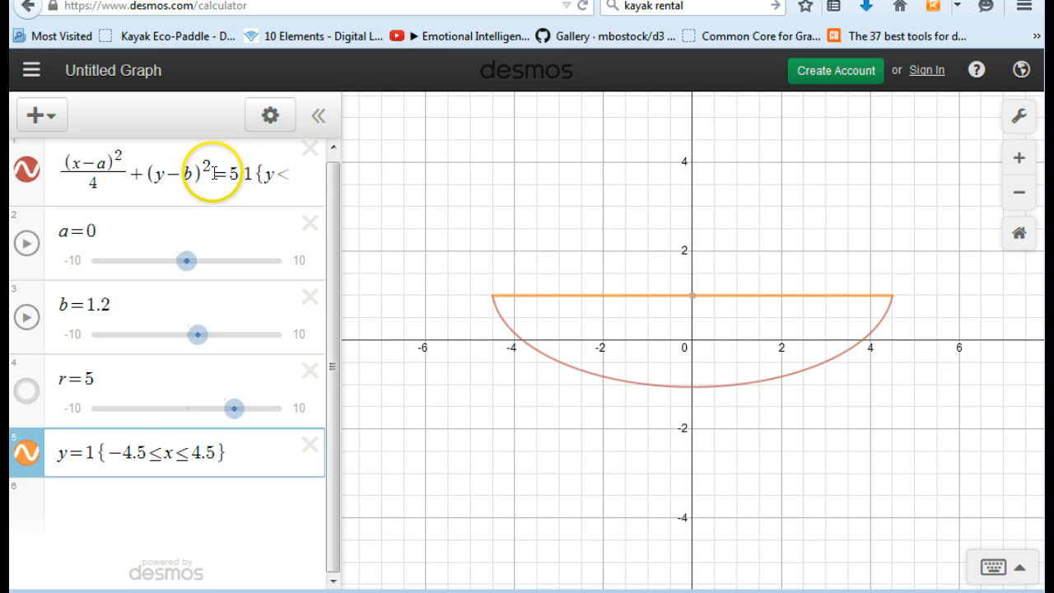
Change the equals sign in the ellipse equation to < so the region inside the half-ellipse is shaded
{"action": "left_click_drag", "start_coordinate": [214, 172], "coordinate": [222, 177]}
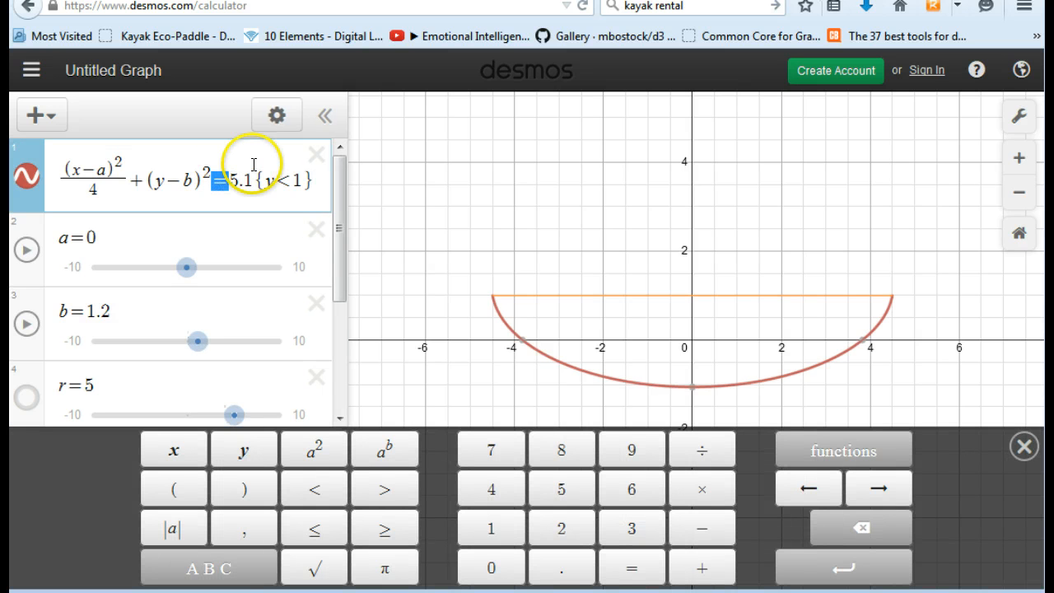
{"action": "type", "text": "<"}
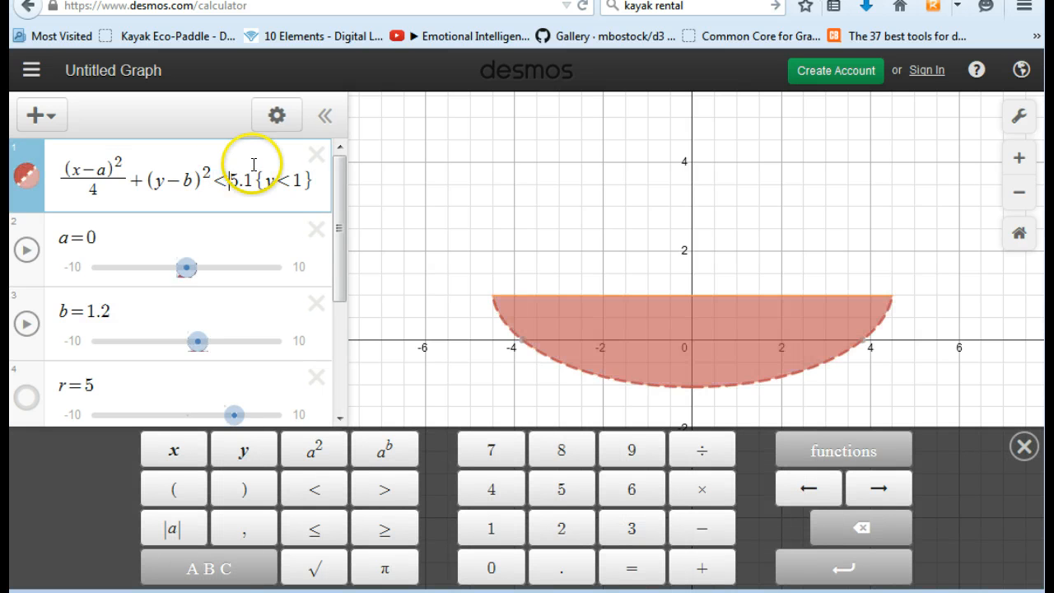
{"action": "left_click", "coordinate": [803, 193]}
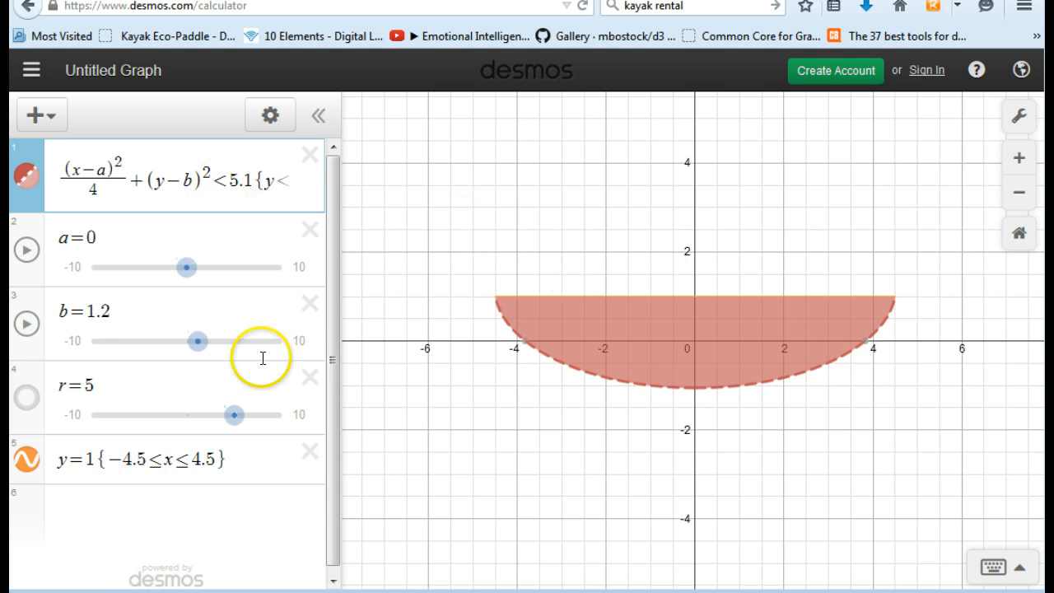
{"action": "left_click", "coordinate": [253, 156]}
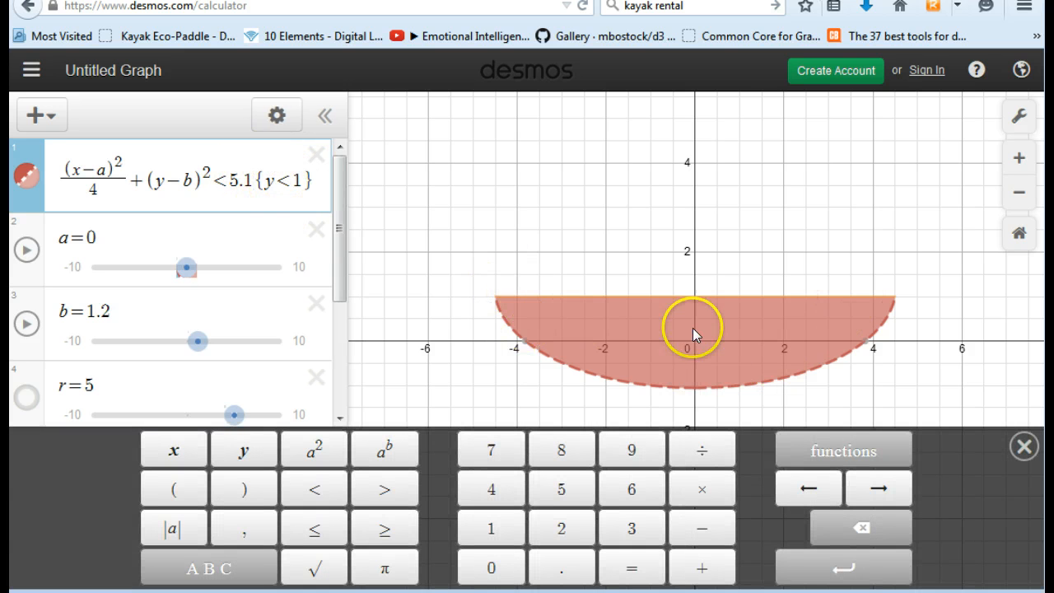
Try the horizontal line as the inequality y<1, and restore its equals sign
{"action": "left_click_drag", "start_coordinate": [336, 271], "coordinate": [336, 349]}
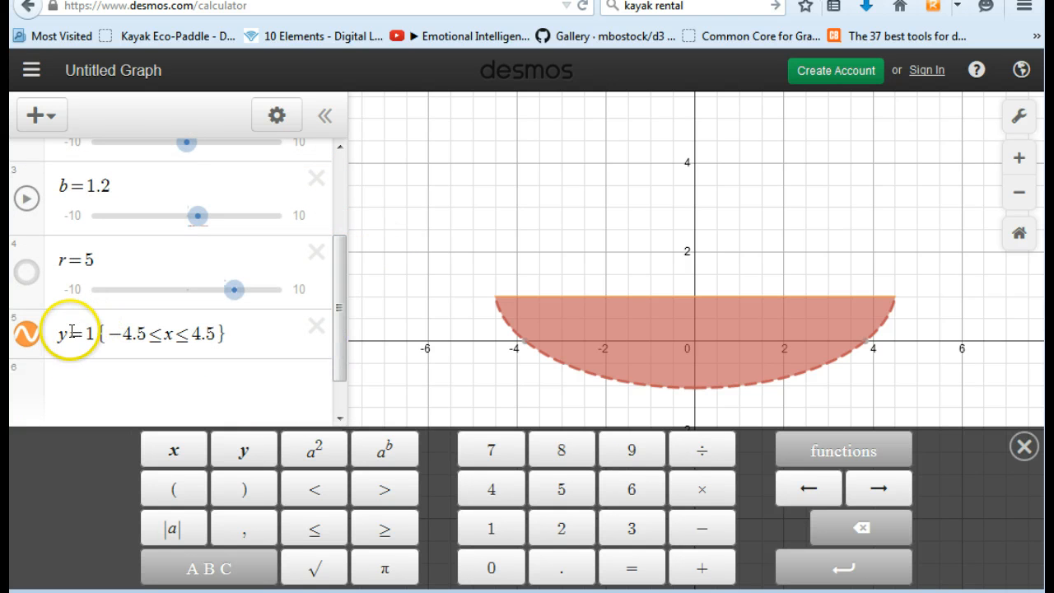
{"action": "left_click_drag", "start_coordinate": [69, 333], "coordinate": [88, 334]}
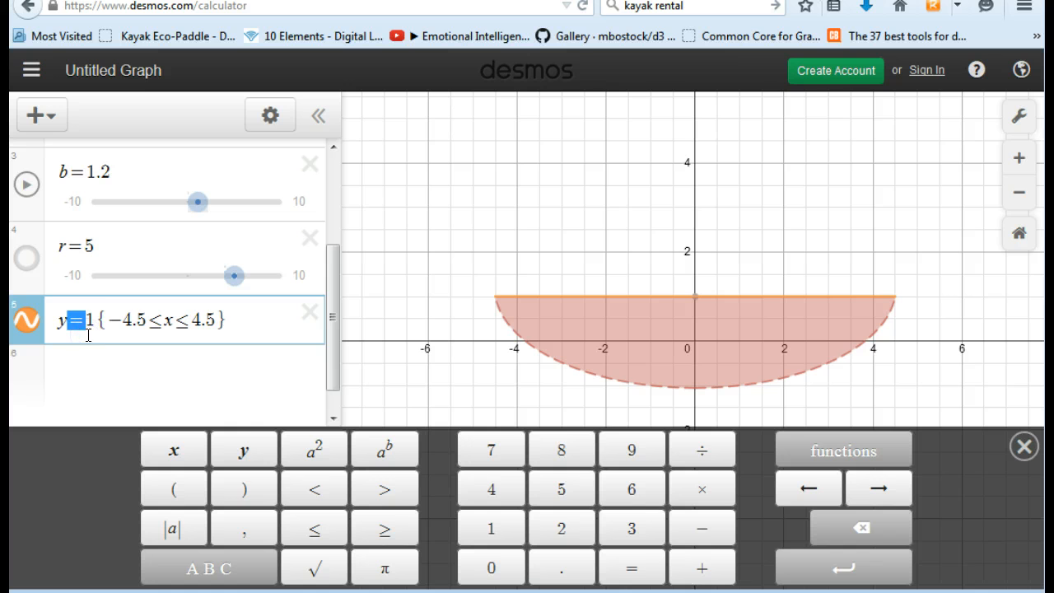
{"action": "type", "text": "<"}
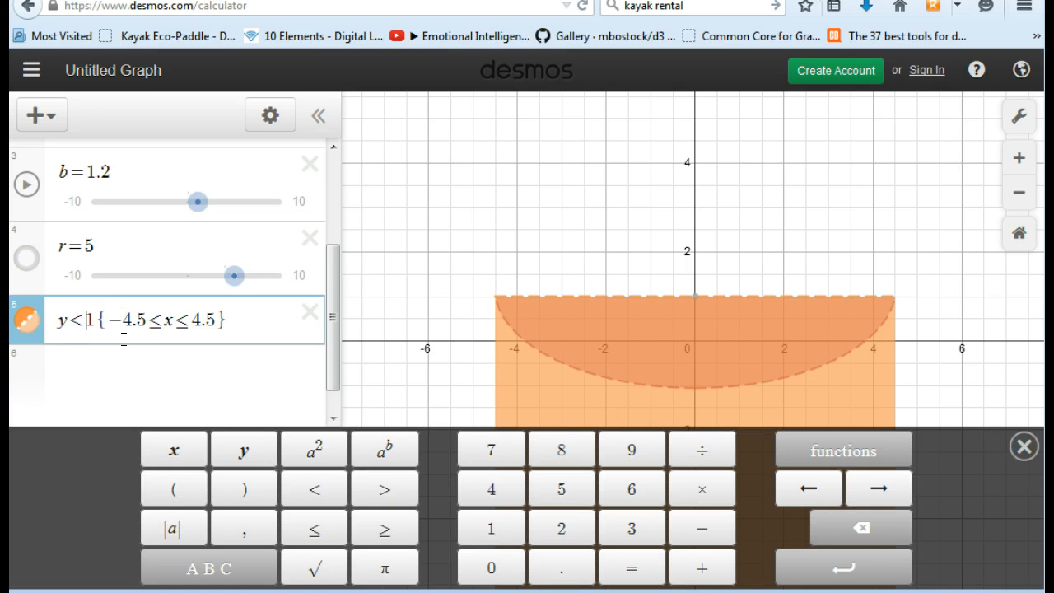
{"action": "left_click", "coordinate": [78, 319]}
{"action": "type", "text": "="}
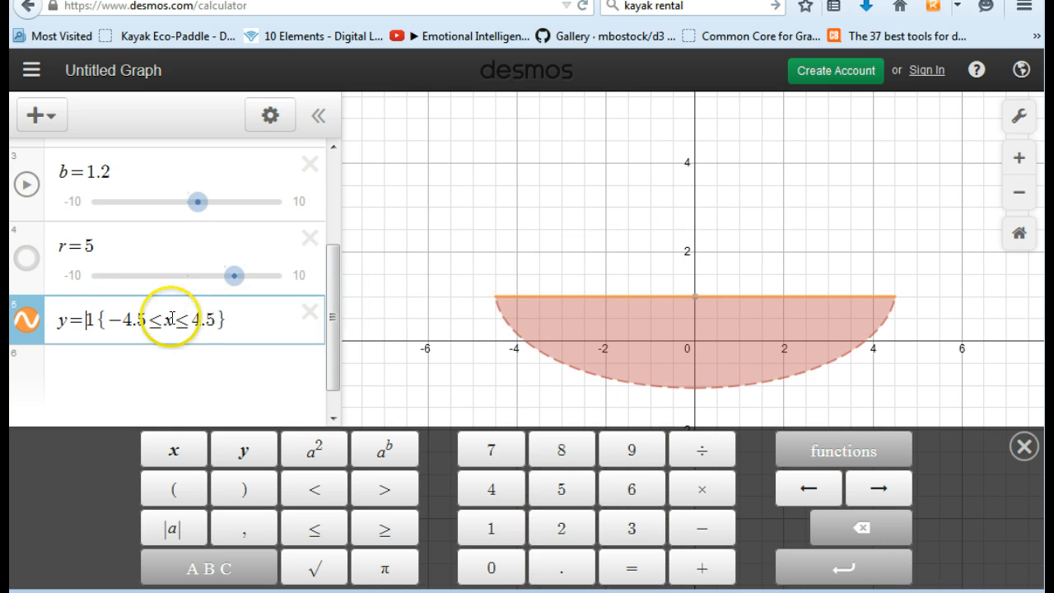
Delete the shaded ellipse inequality from the expression list
{"action": "left_click_drag", "start_coordinate": [340, 280], "coordinate": [334, 207]}
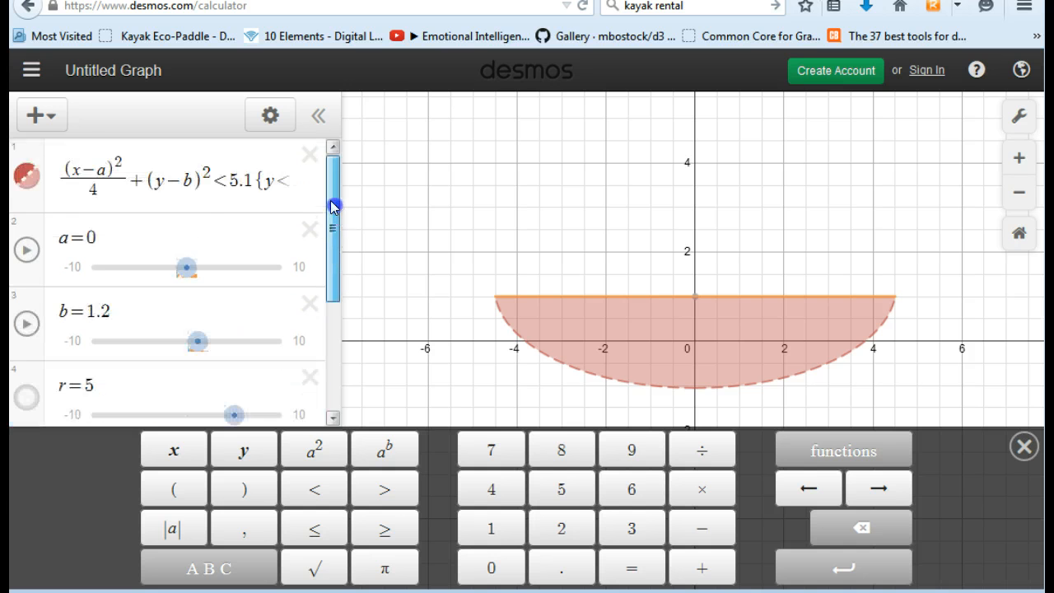
{"action": "left_click", "coordinate": [303, 177]}
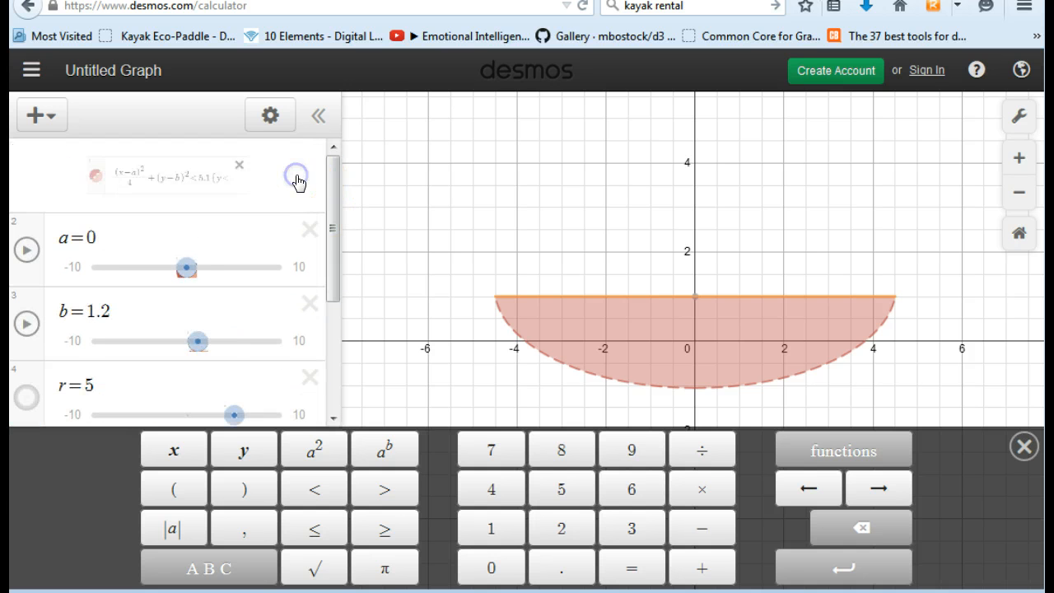